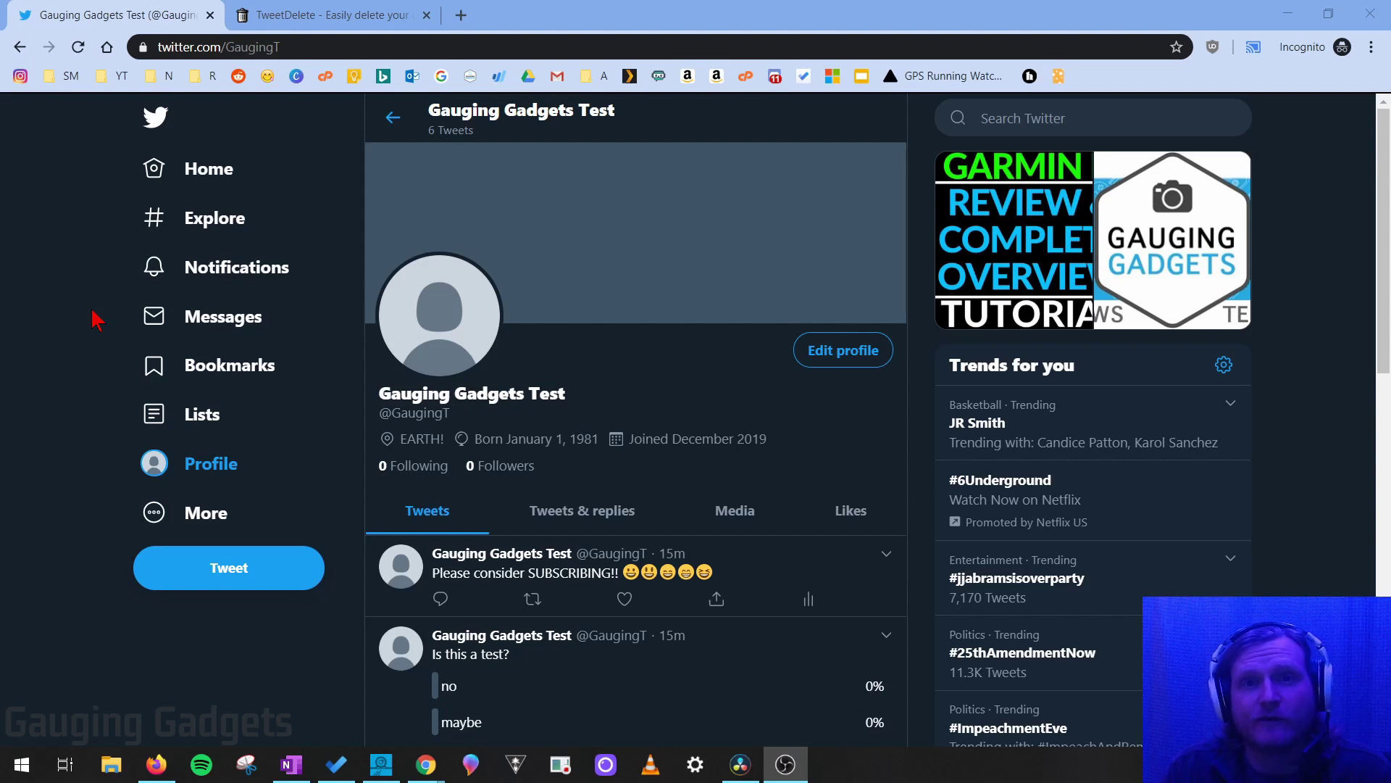
# Start signing in to TweetDelete with the Twitter test account
pyautogui.click(332, 16)
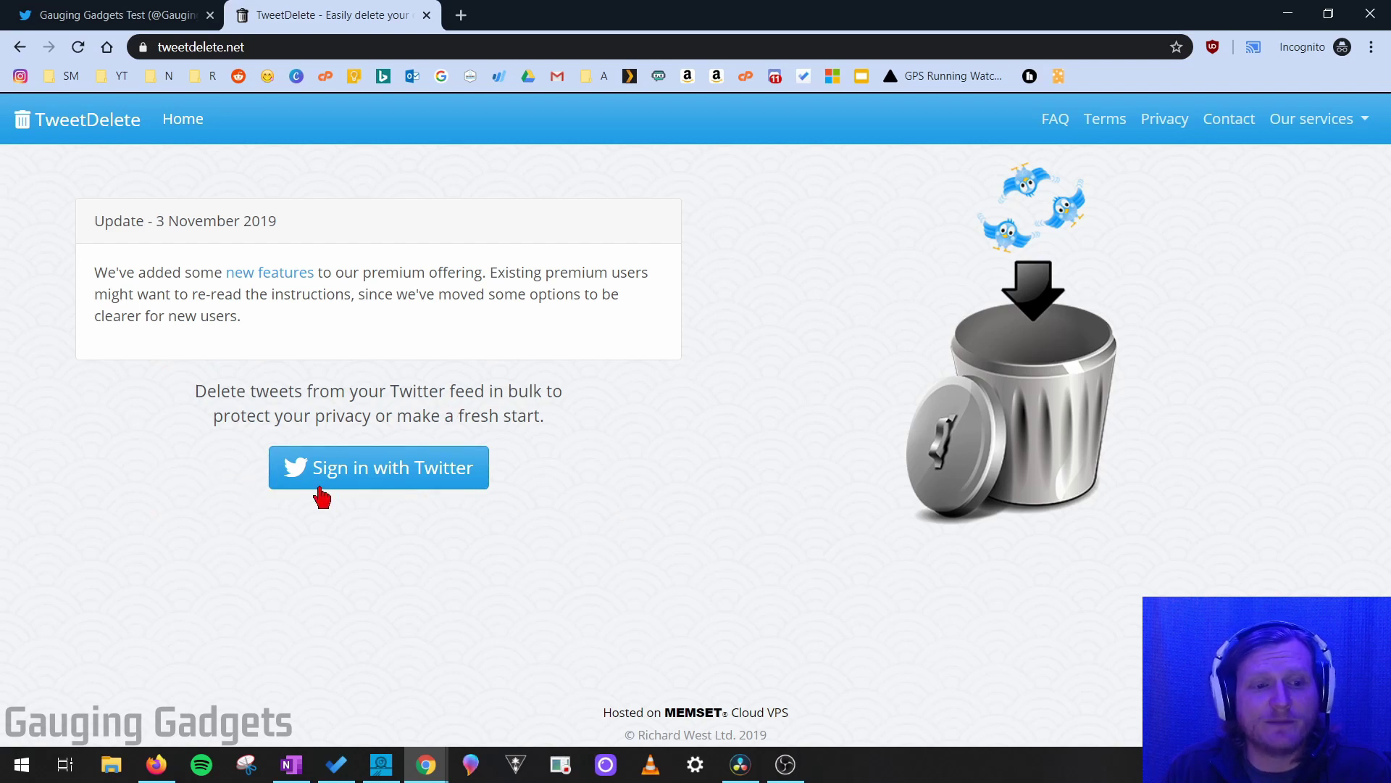
pyautogui.click(386, 470)
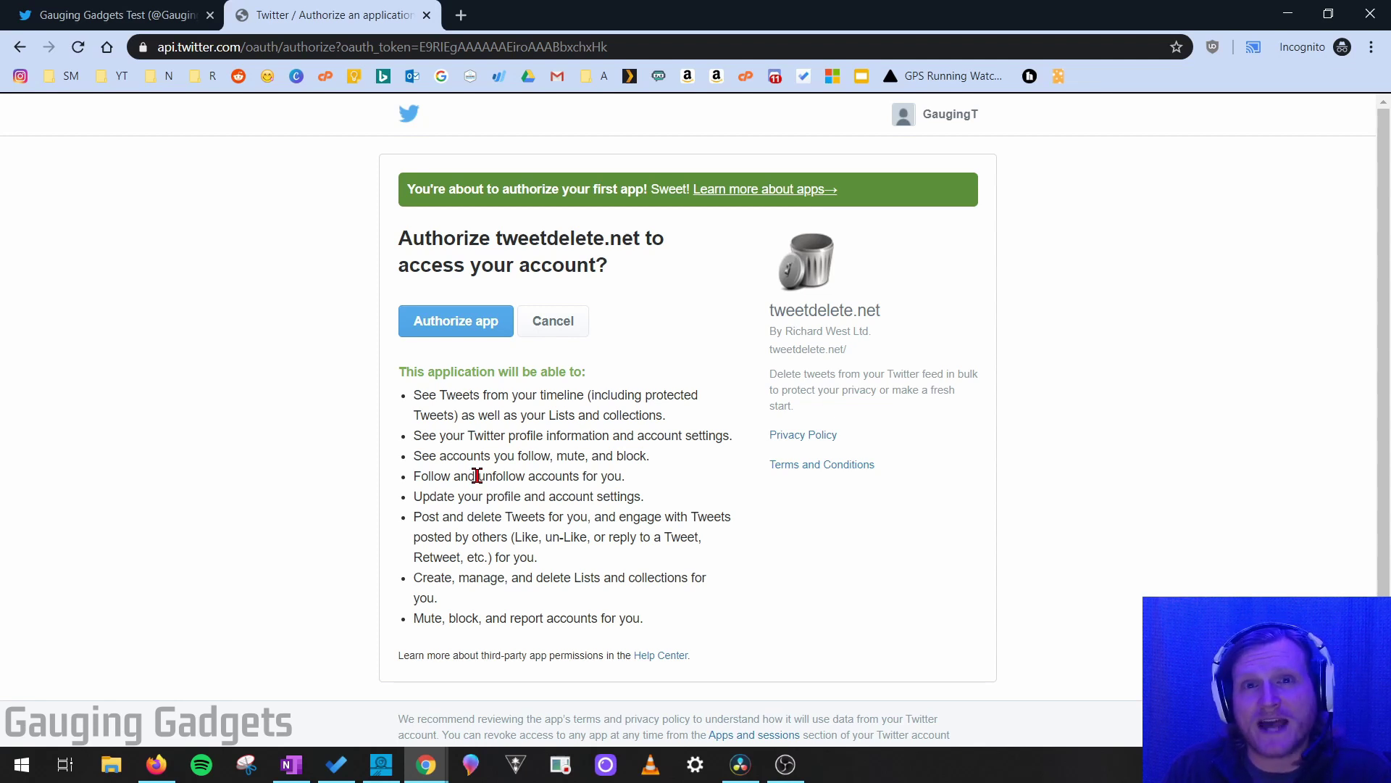
# Authorize tweetdelete.net, choose 'All my tweets', keep 'Once only' and agree to the terms
pyautogui.click(465, 329)
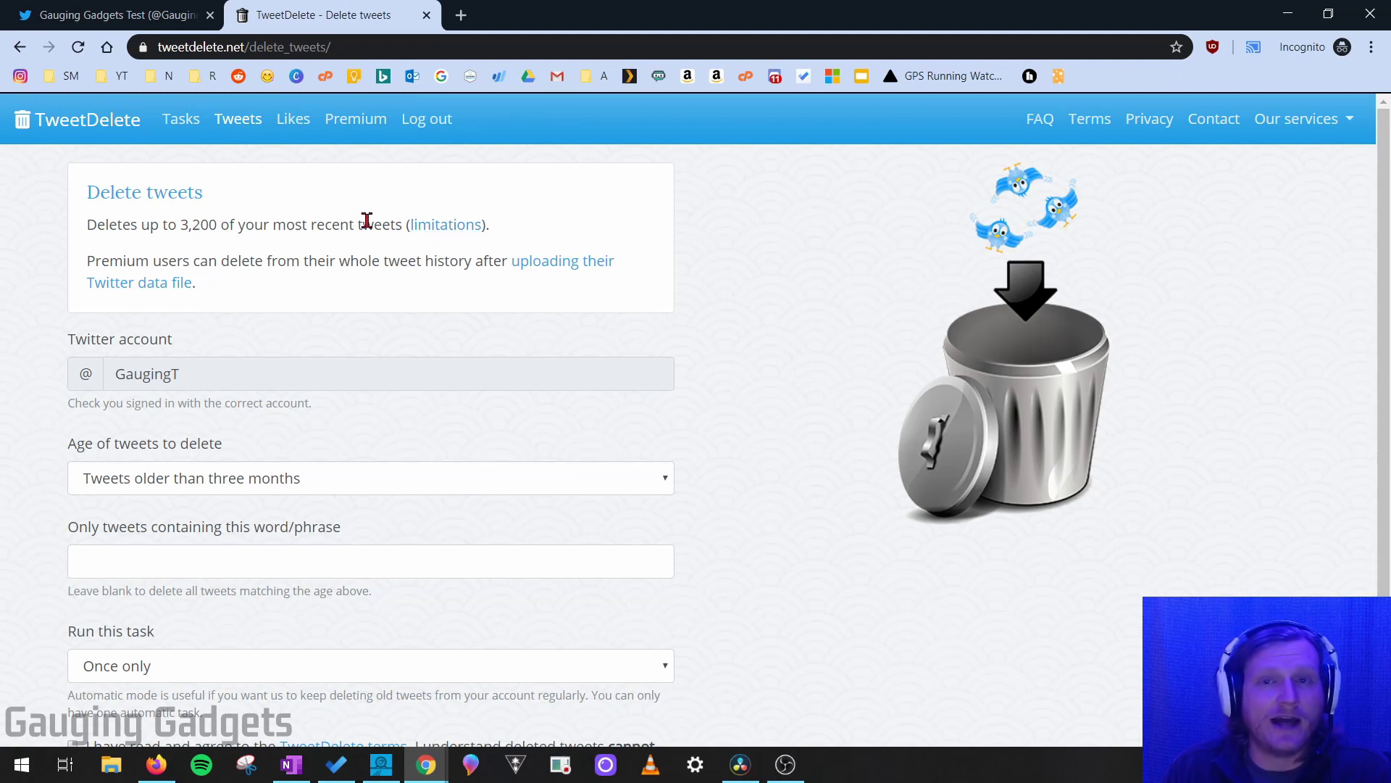
pyautogui.scroll(-3, 334, 239)
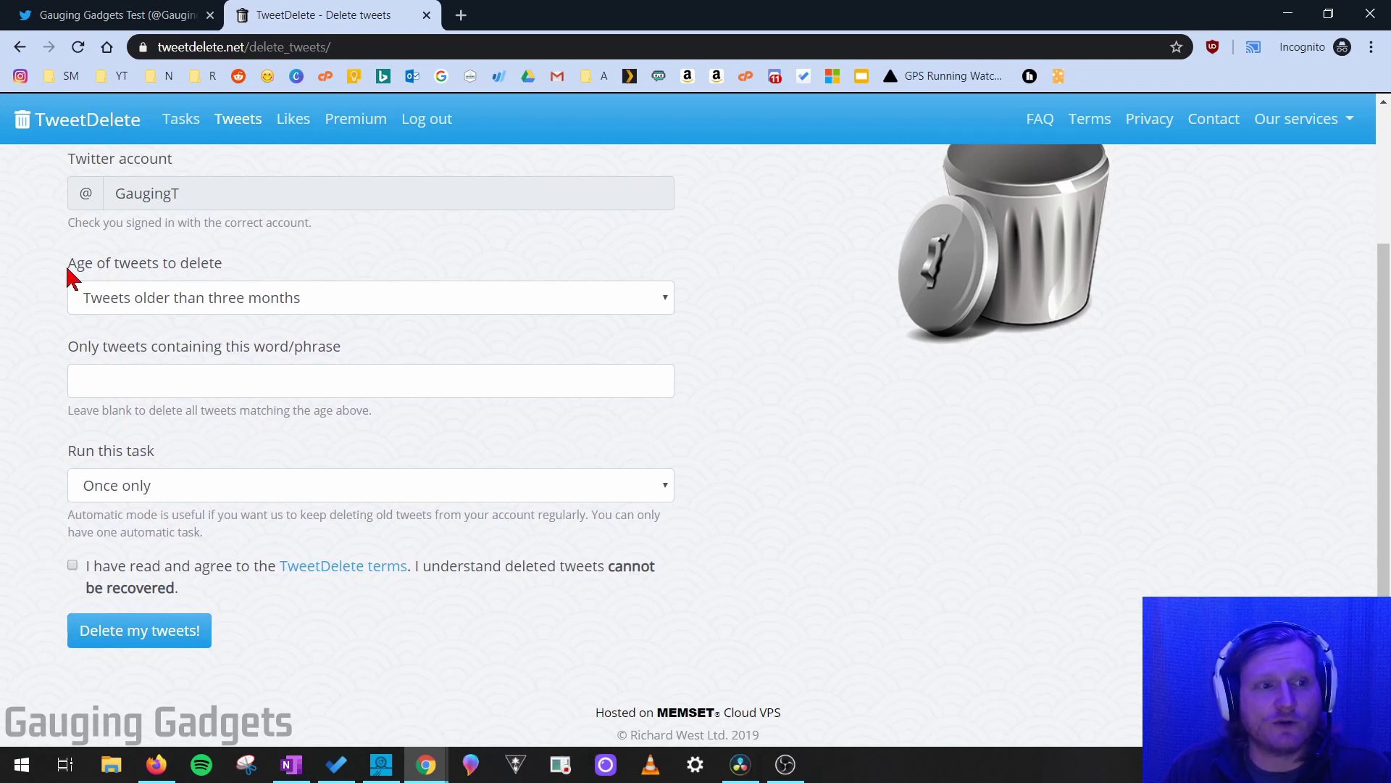
pyautogui.click(375, 297)
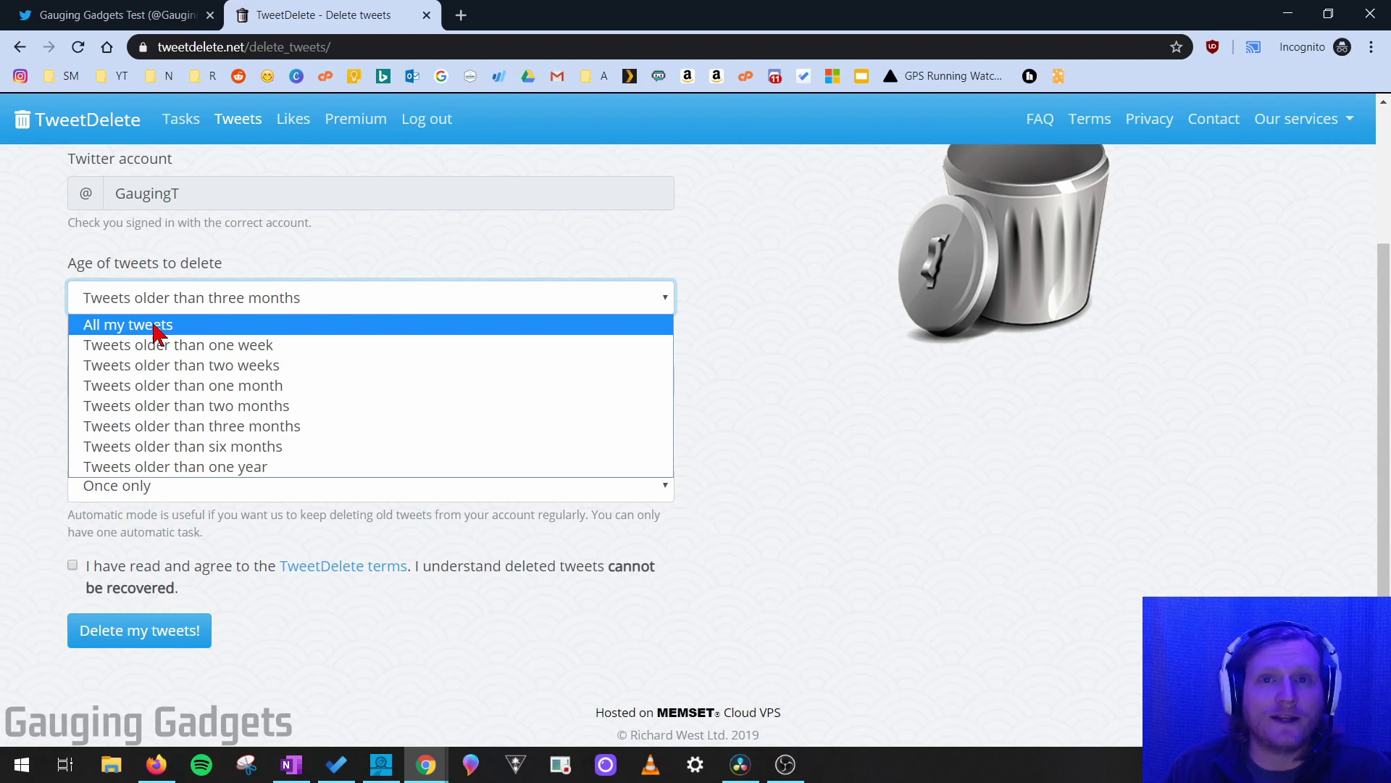
pyautogui.click(196, 329)
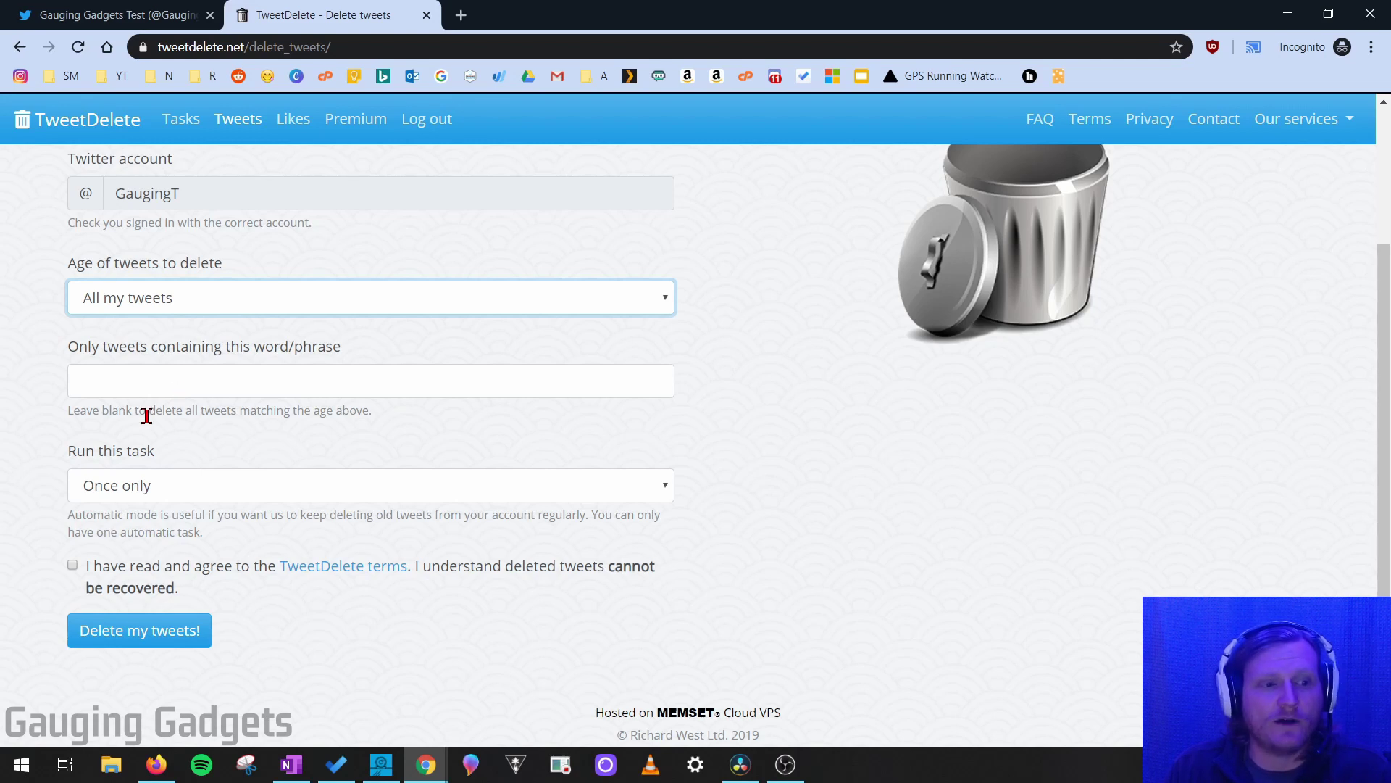
pyautogui.click(207, 485)
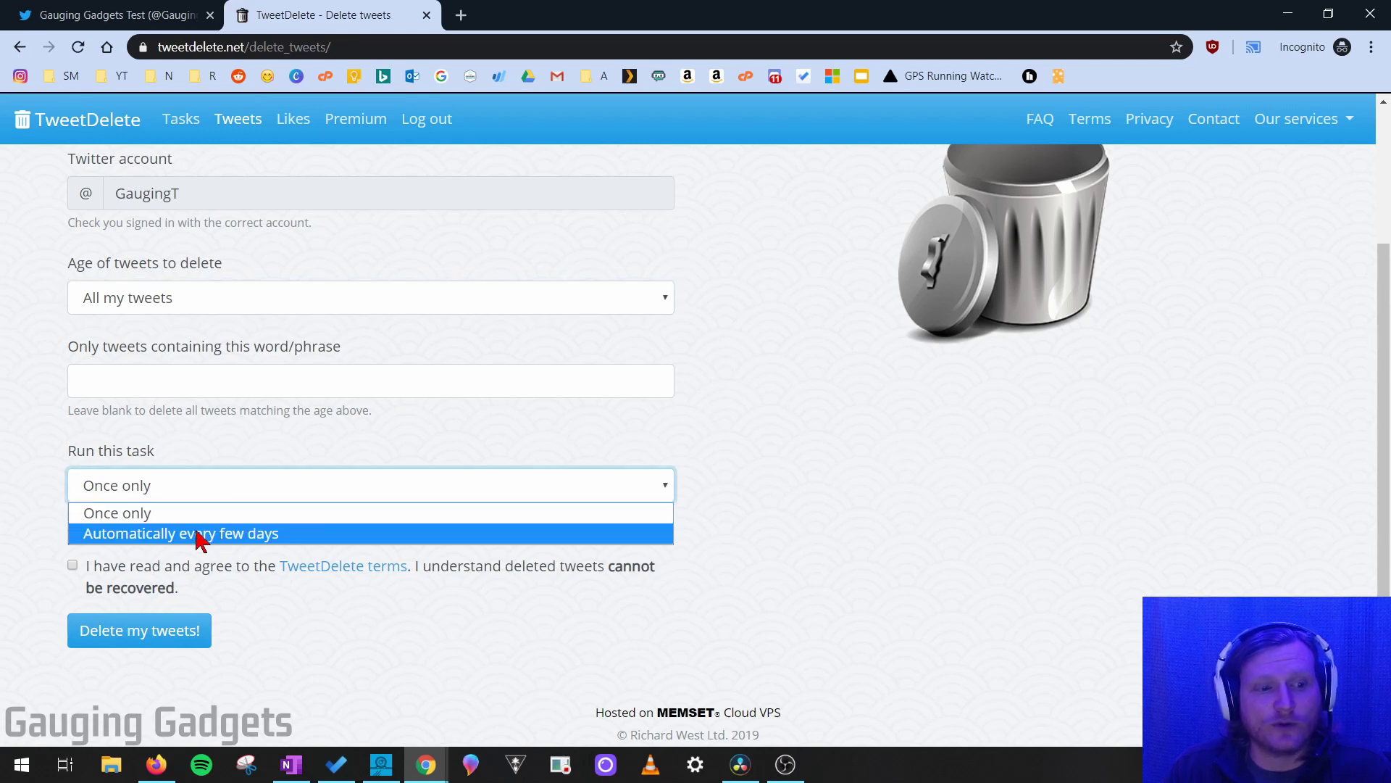
pyautogui.click(140, 518)
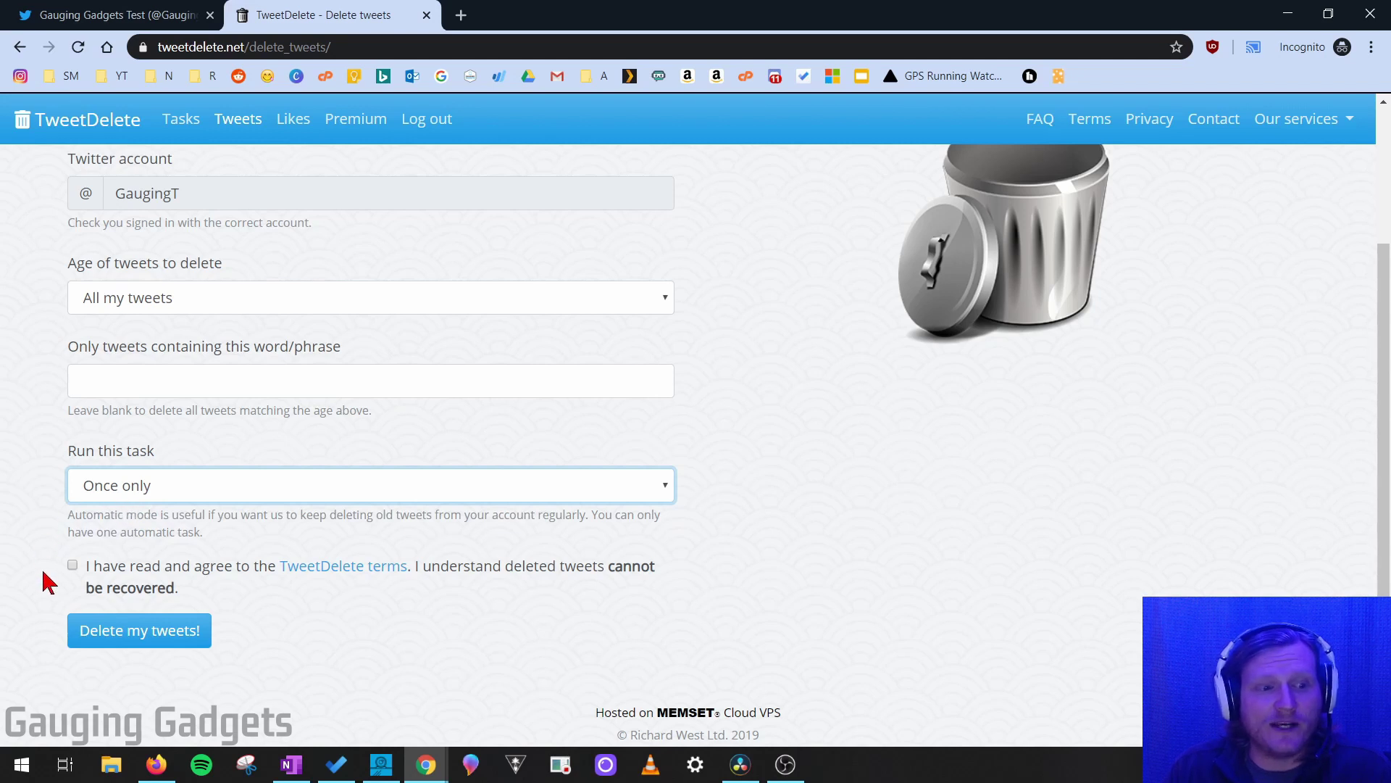
pyautogui.click(72, 566)
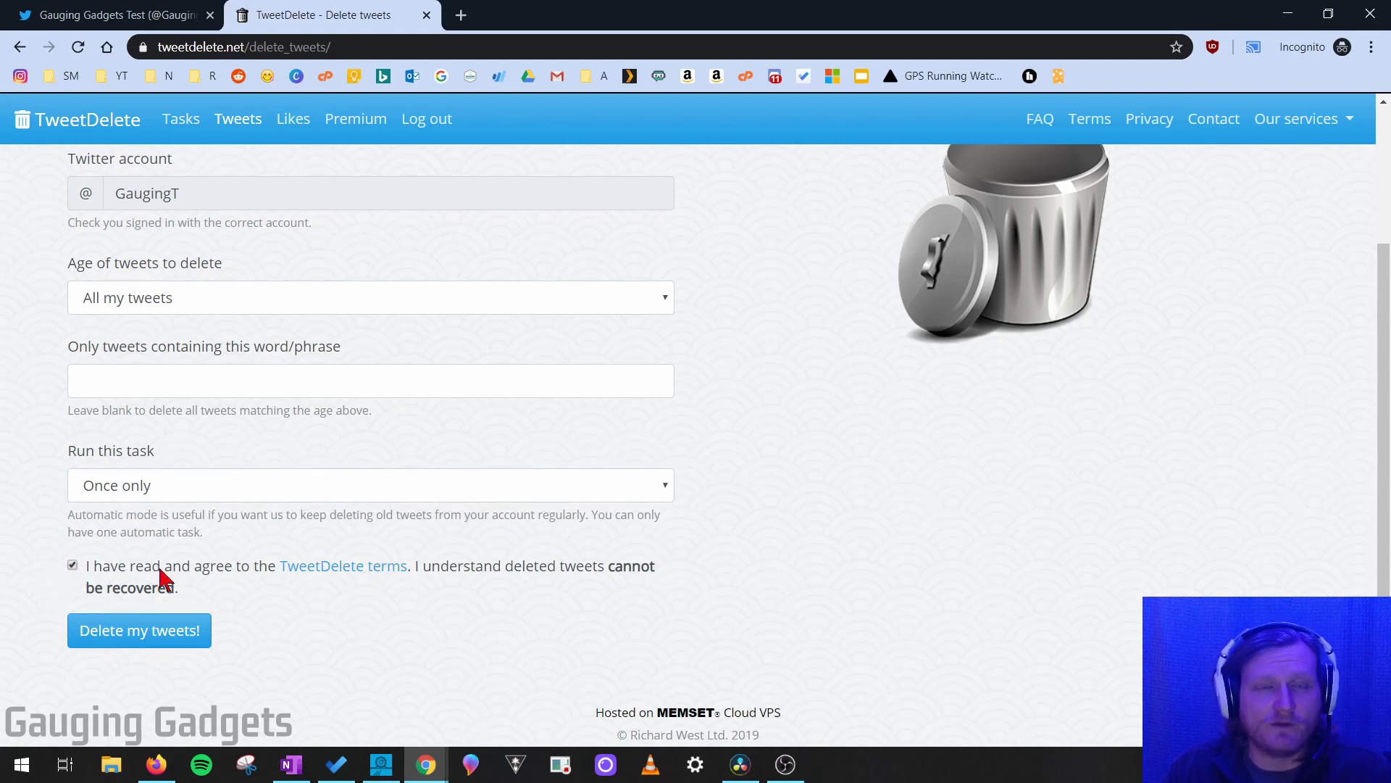
pyautogui.click(81, 15)
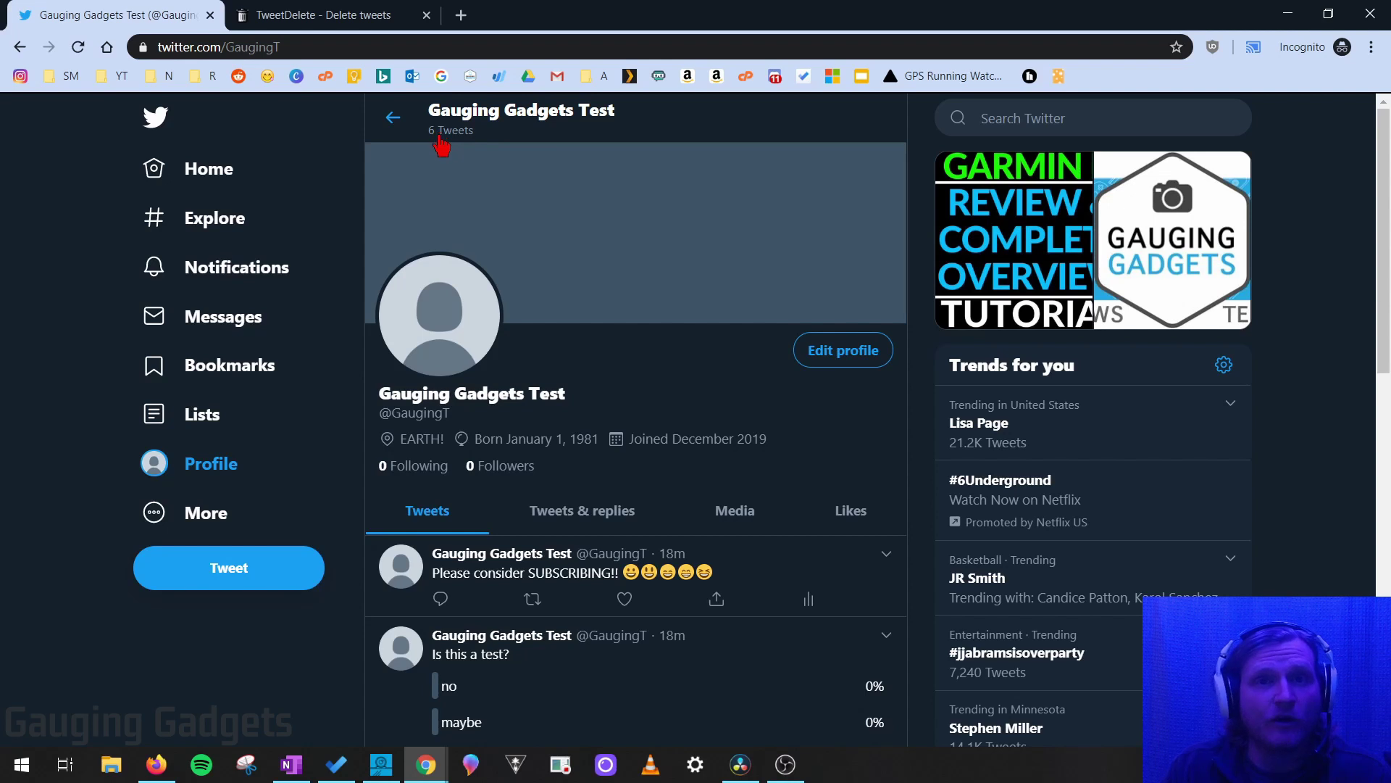
# Run 'Delete my tweets!', reload the profile to see 0 tweets, and check the completed task
pyautogui.click(319, 23)
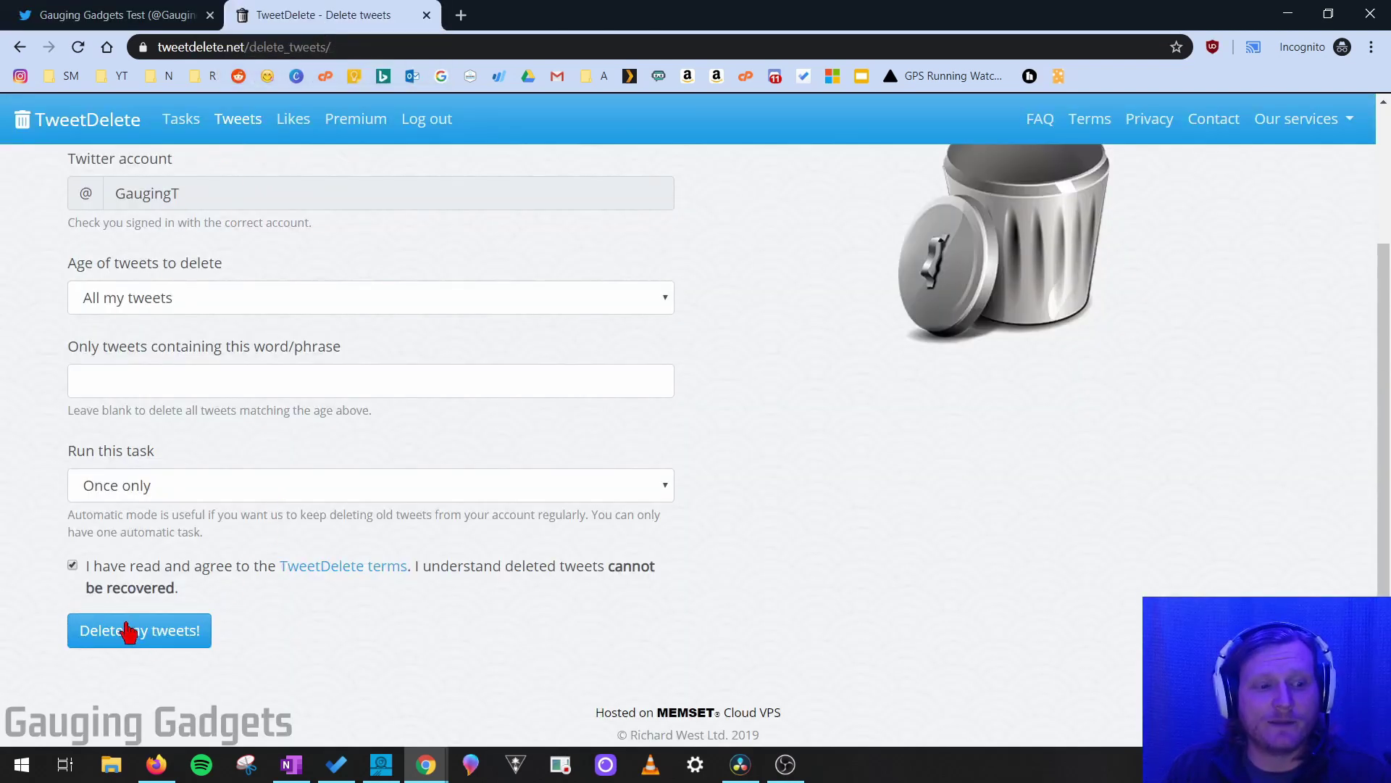
pyautogui.click(143, 639)
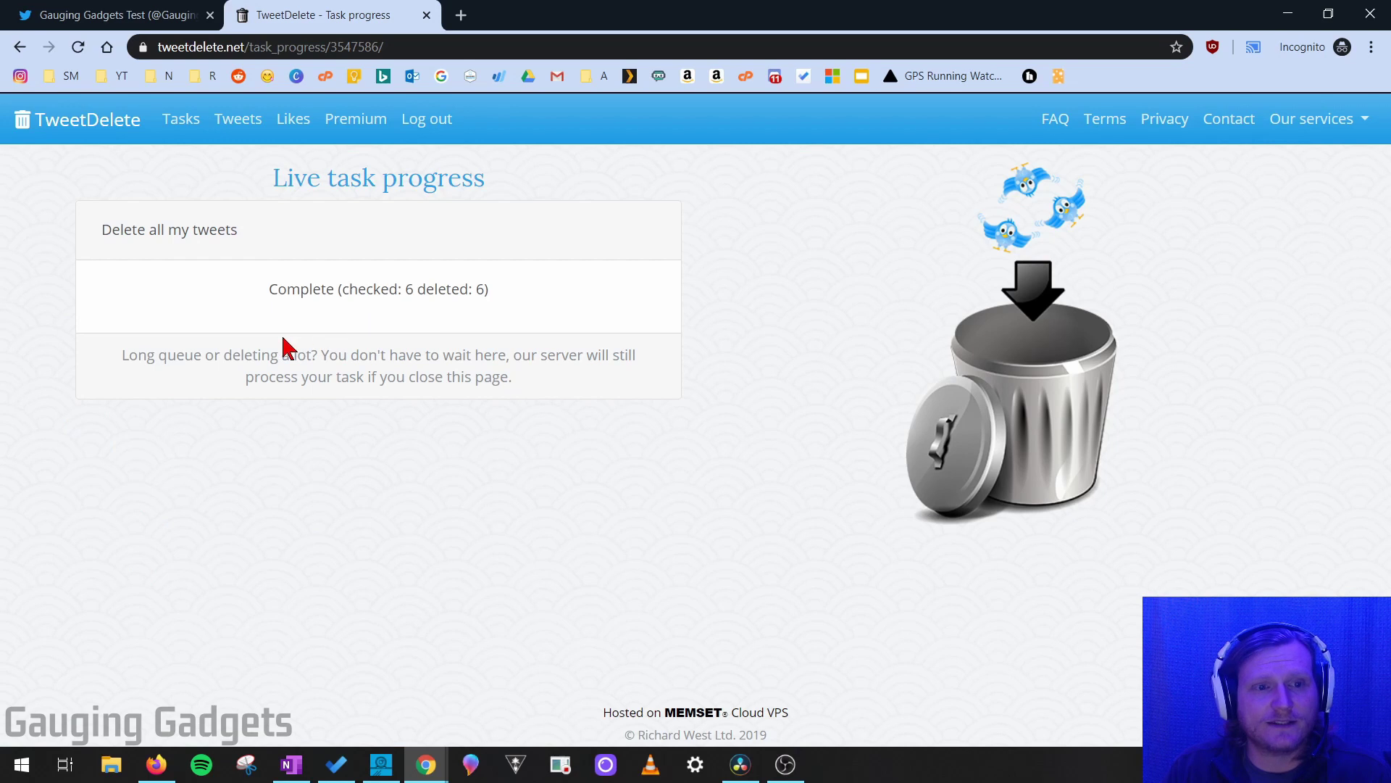
pyautogui.click(81, 18)
pyautogui.click(80, 51)
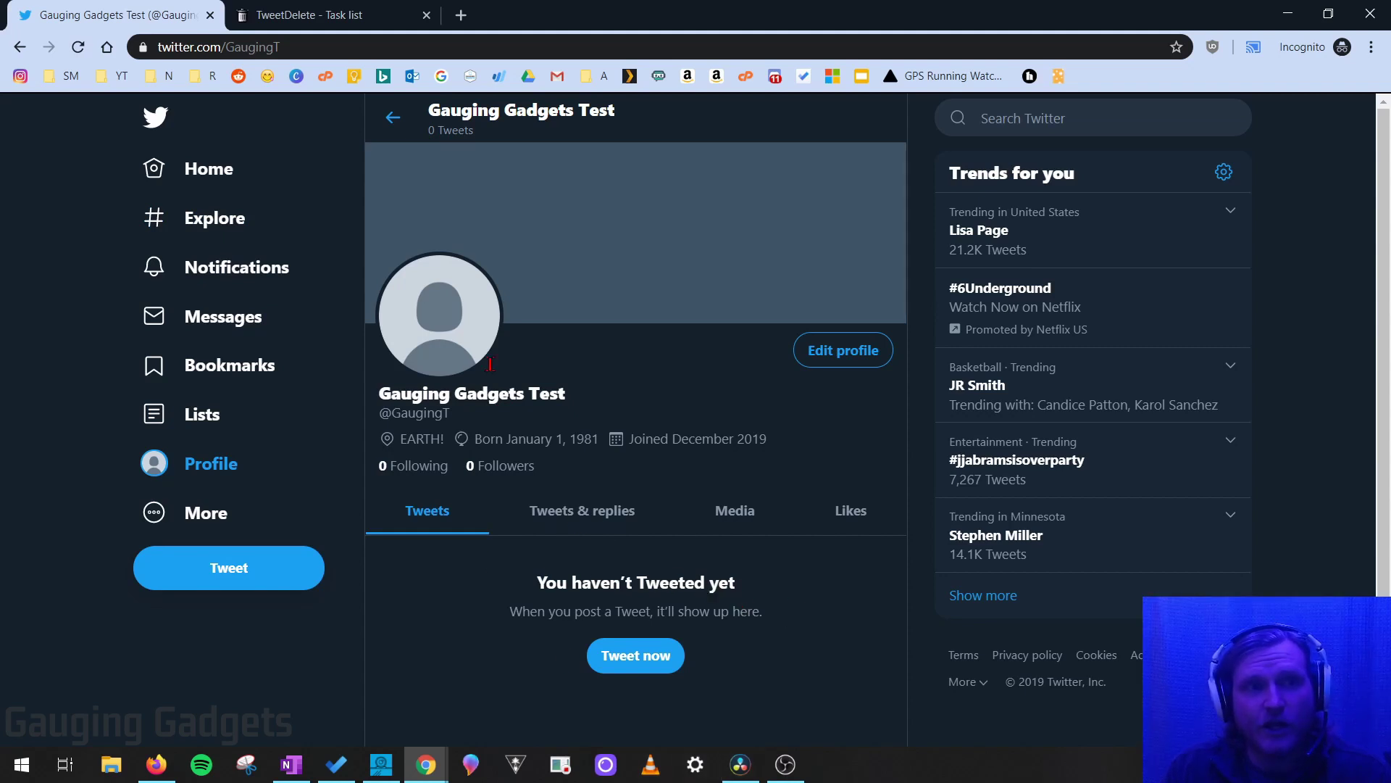
pyautogui.click(385, 13)
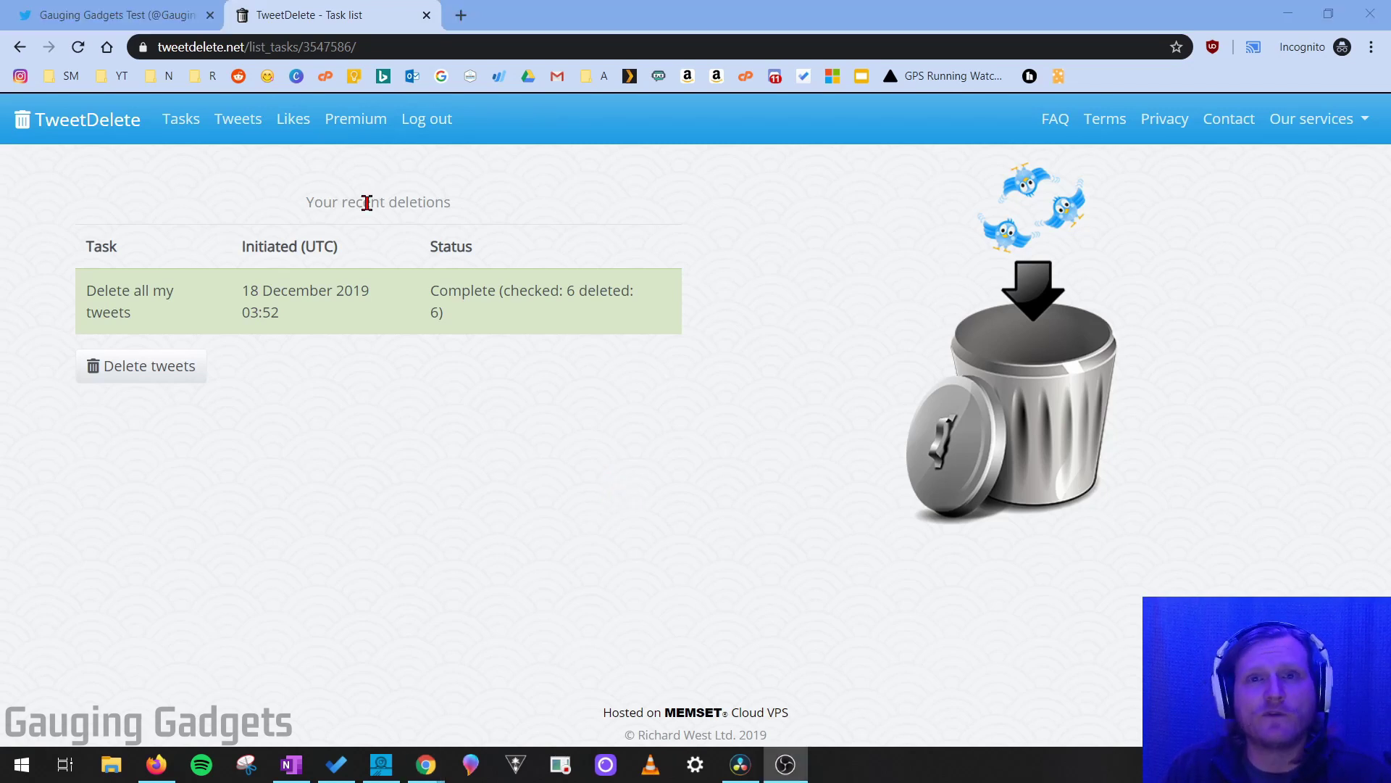
# Reach Twitter's Apps and sessions settings via More > Settings and privacy
pyautogui.click(63, 13)
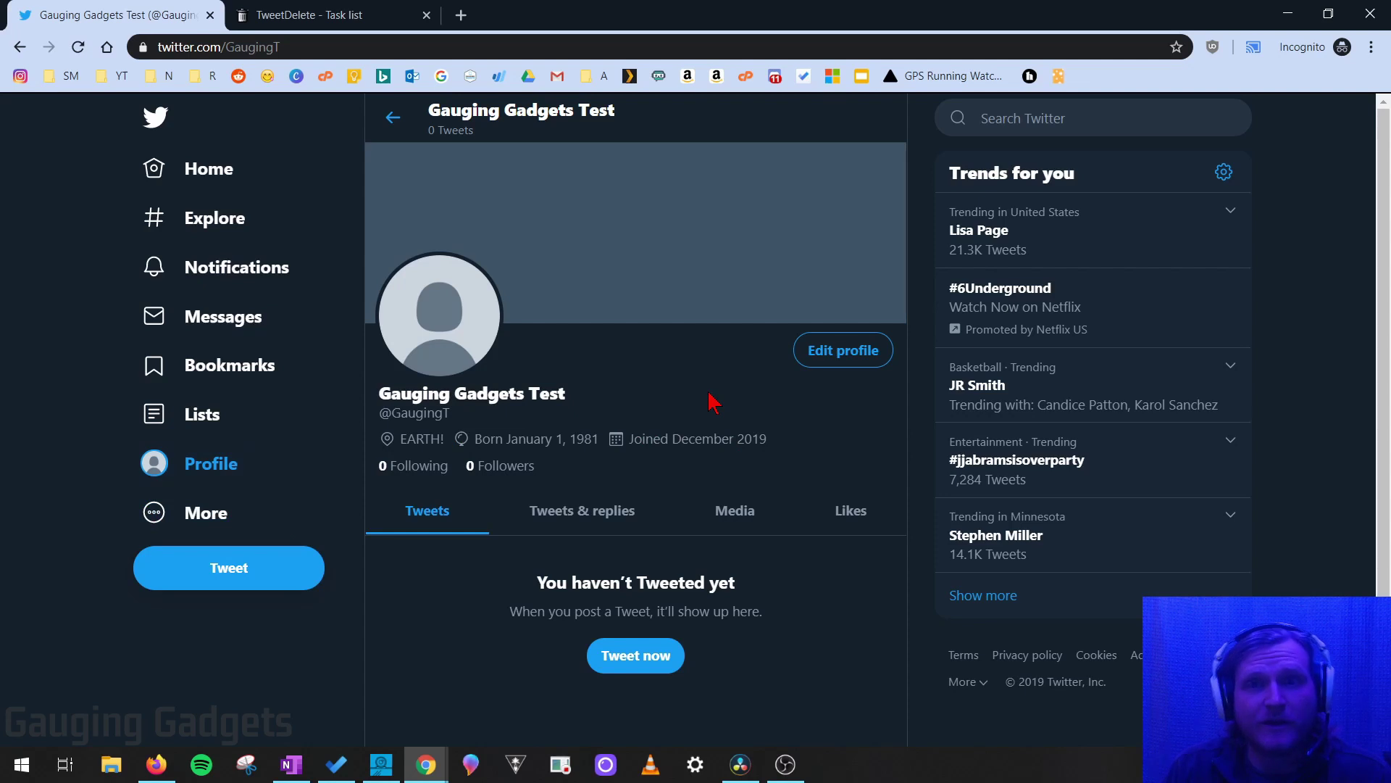
pyautogui.click(200, 531)
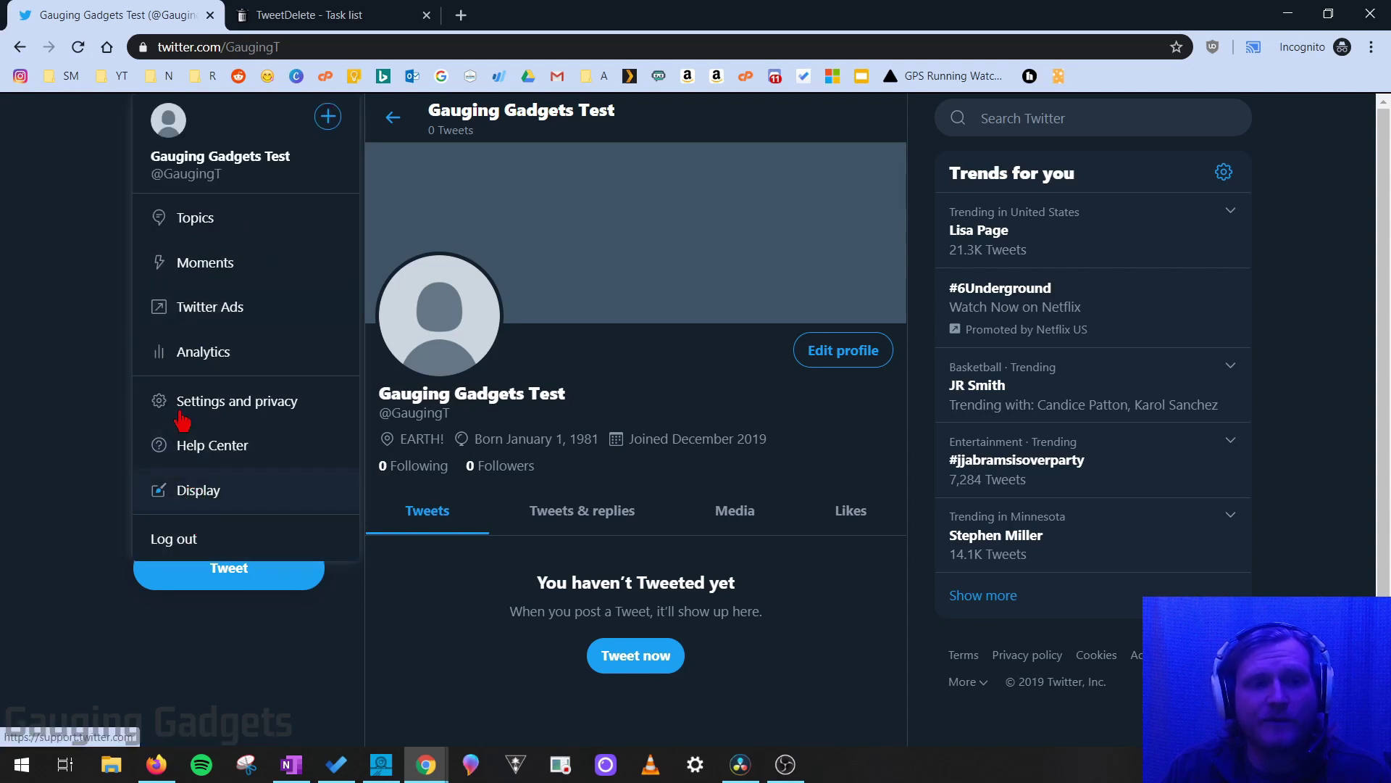
pyautogui.click(224, 402)
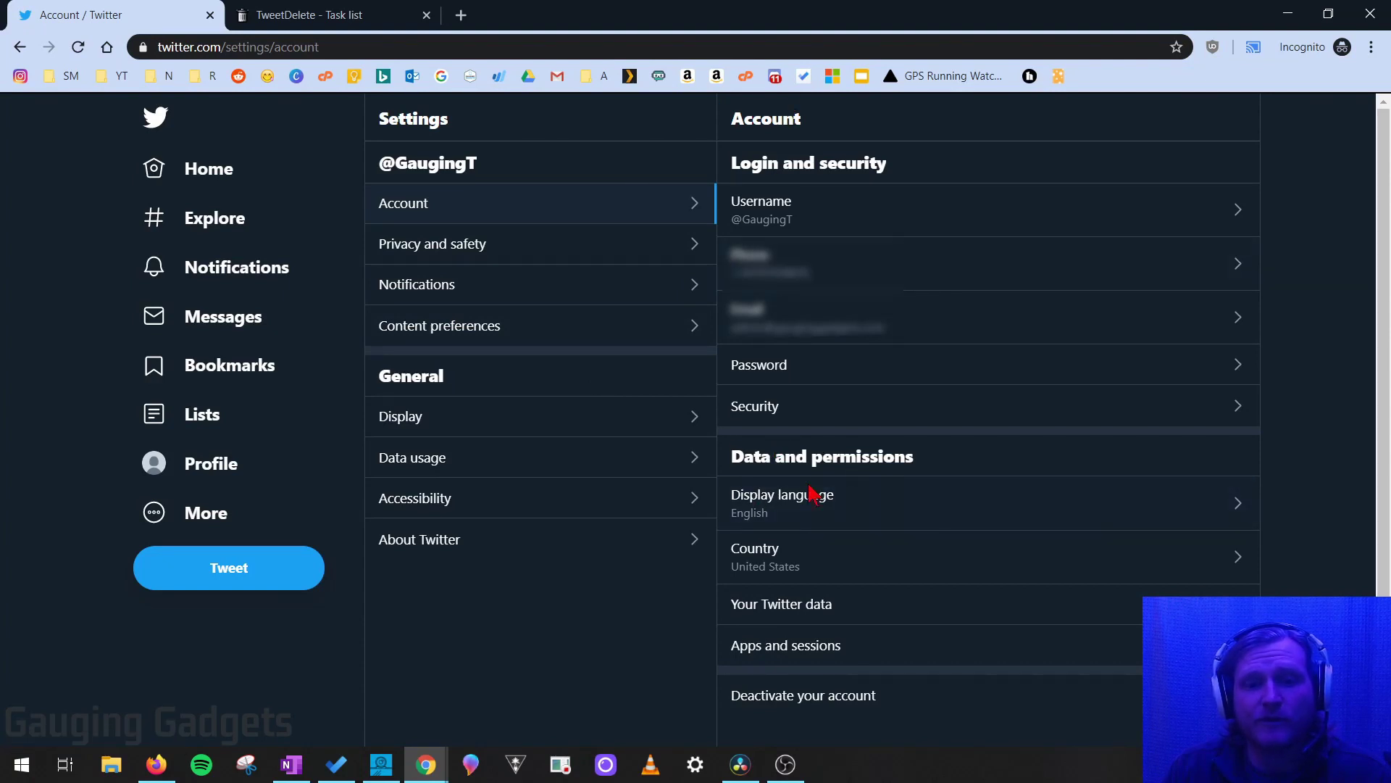
pyautogui.click(779, 658)
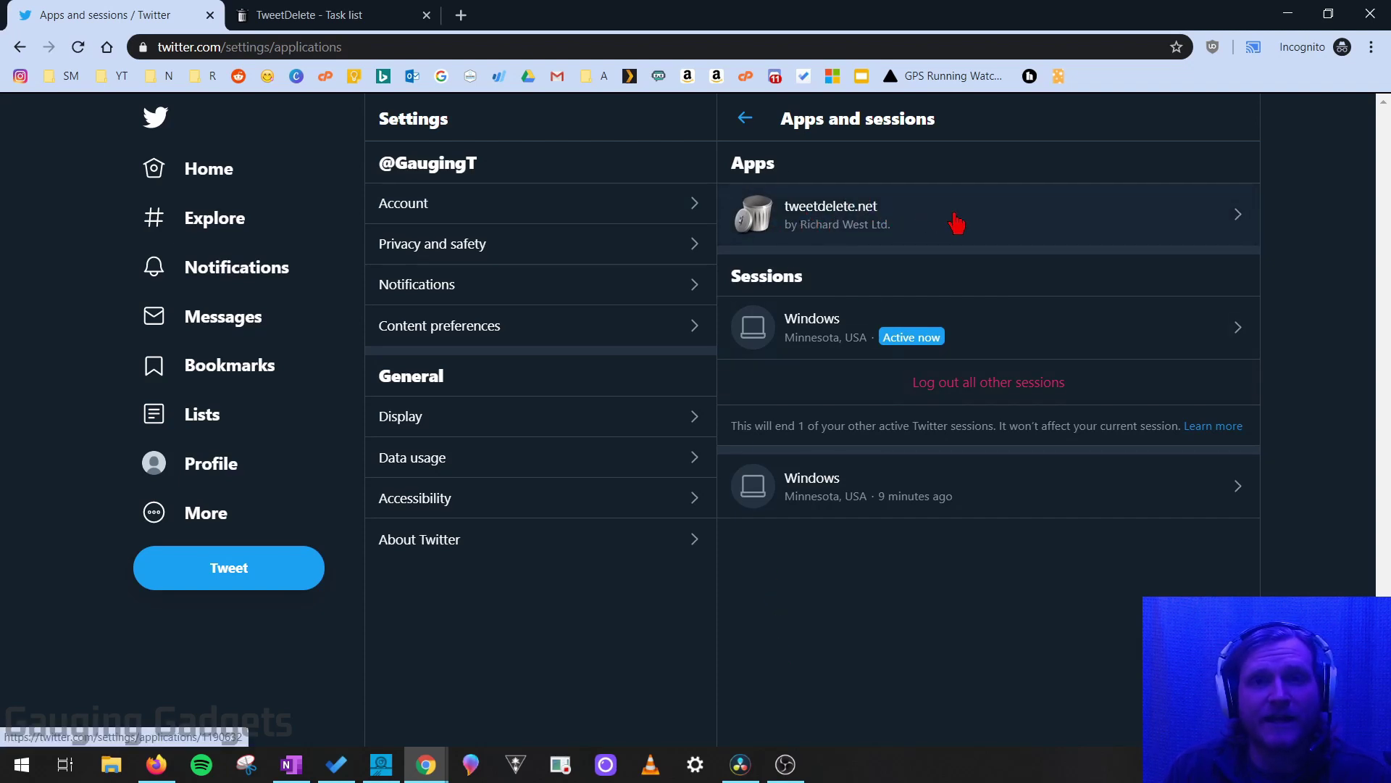
# Revoke tweetdelete.net's access and return to the empty profile
pyautogui.click(932, 222)
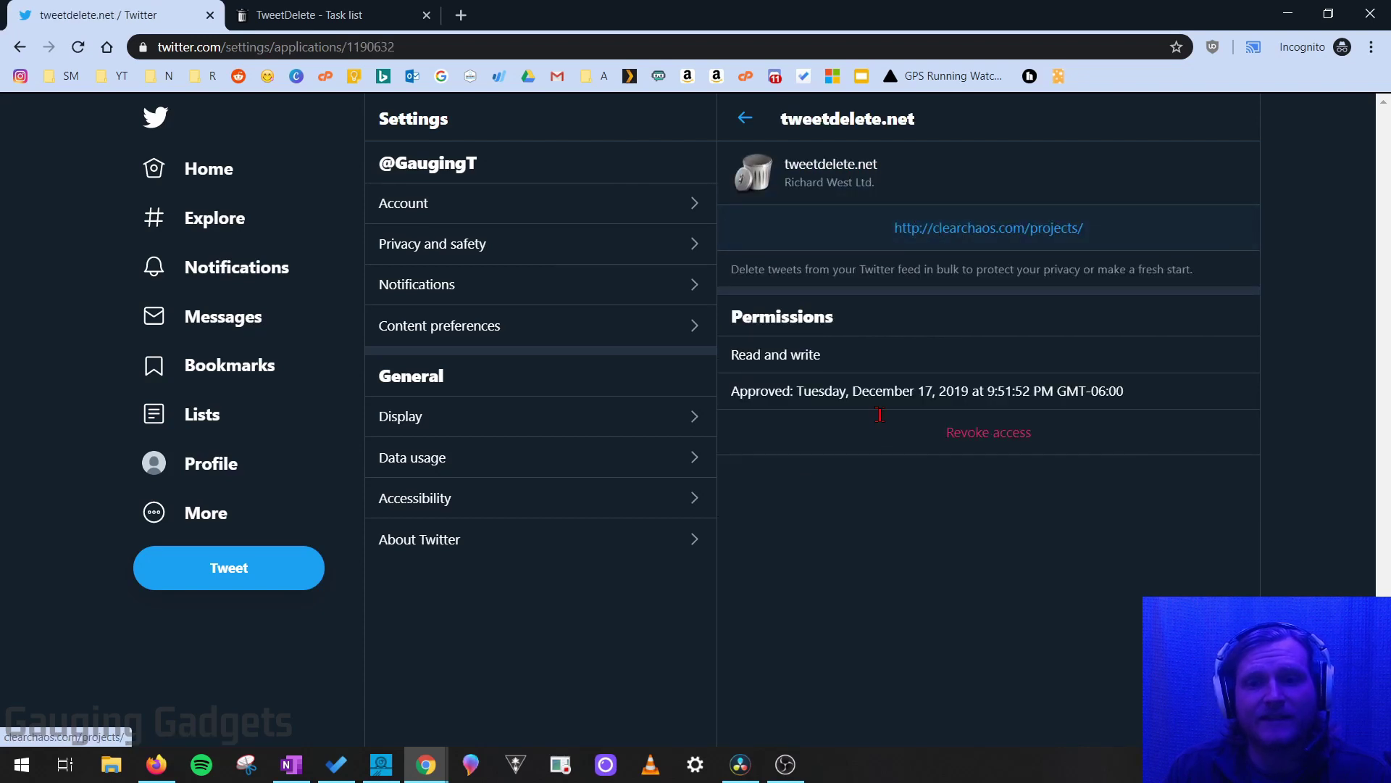
pyautogui.click(992, 445)
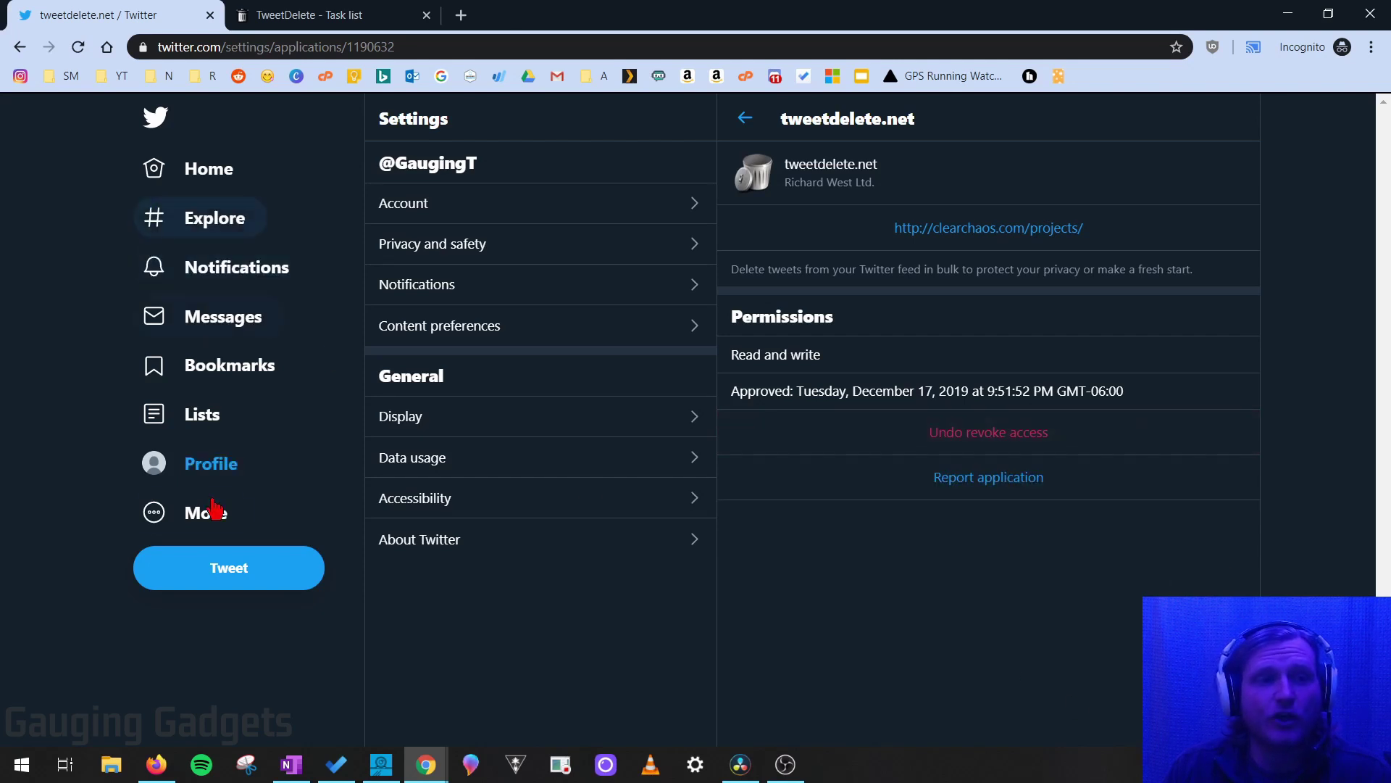
pyautogui.click(204, 479)
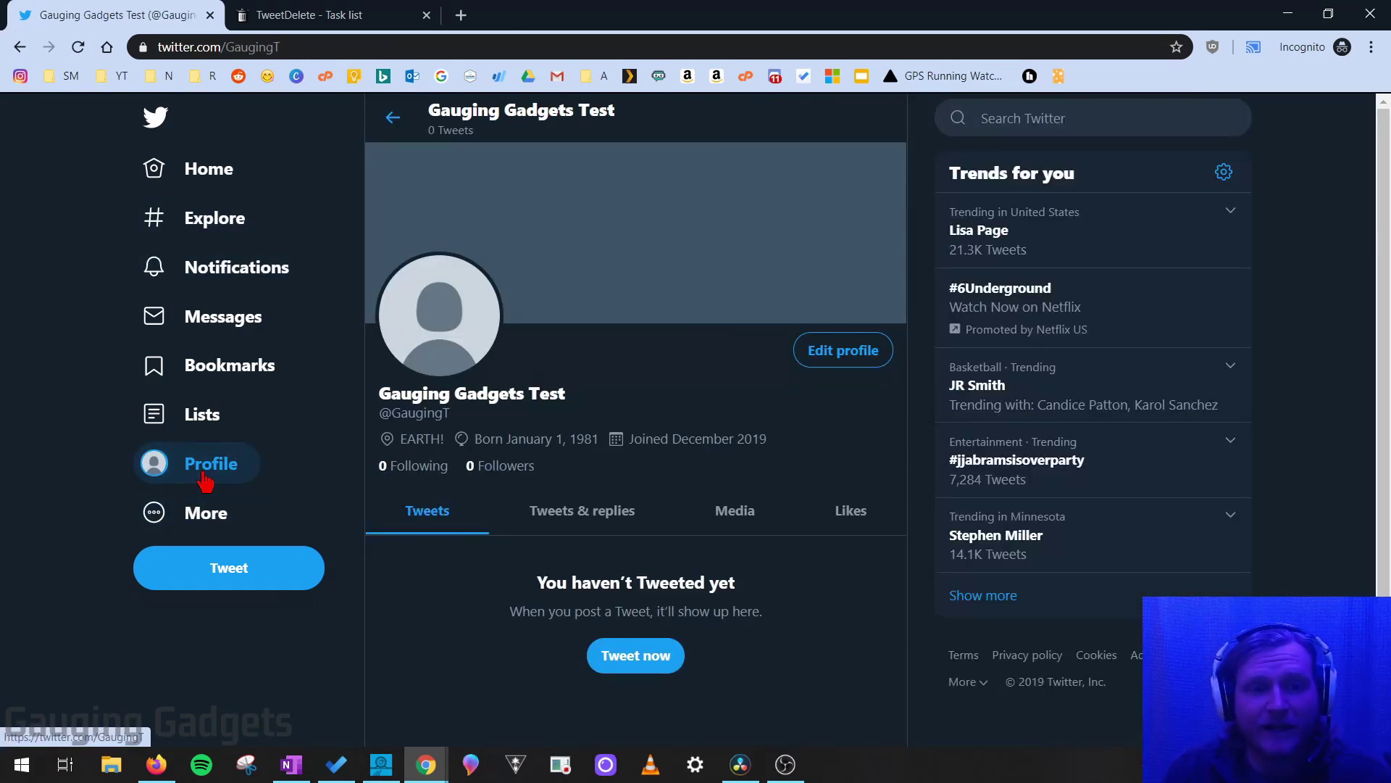